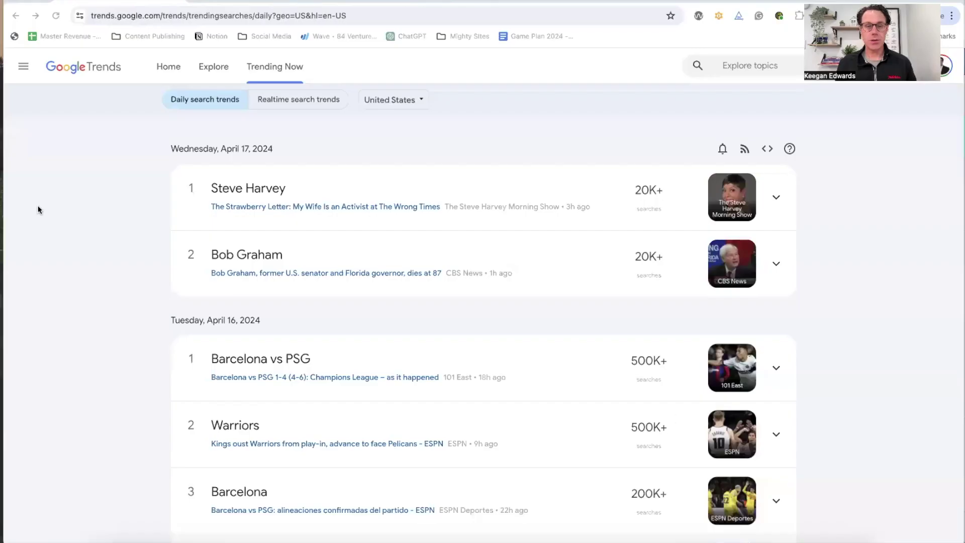
Bring the browser forward and open Google Trends Explore
{"action": "left_click", "coordinate": [38, 209]}
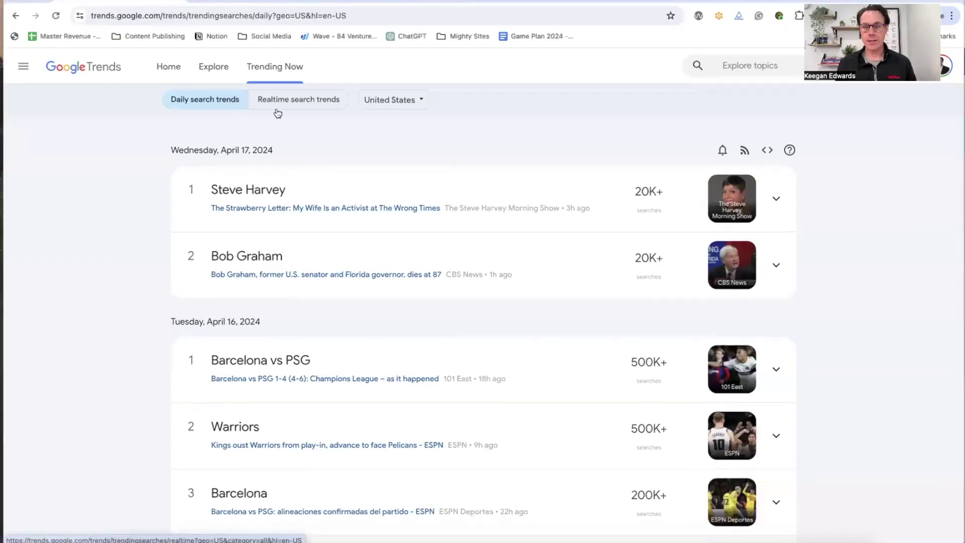
{"action": "scroll", "coordinate": [658, 99], "scroll_direction": "down", "scroll_amount": 1}
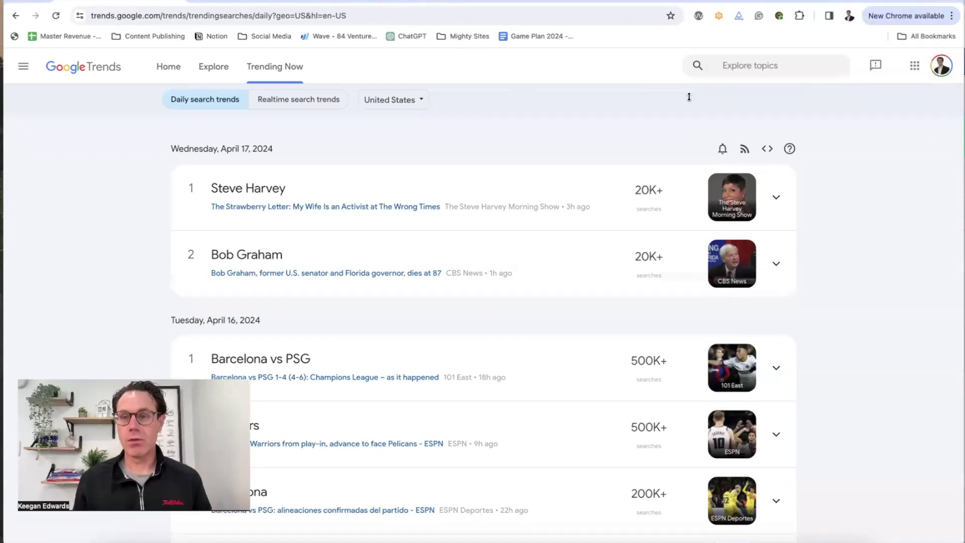
{"action": "left_click", "coordinate": [746, 64]}
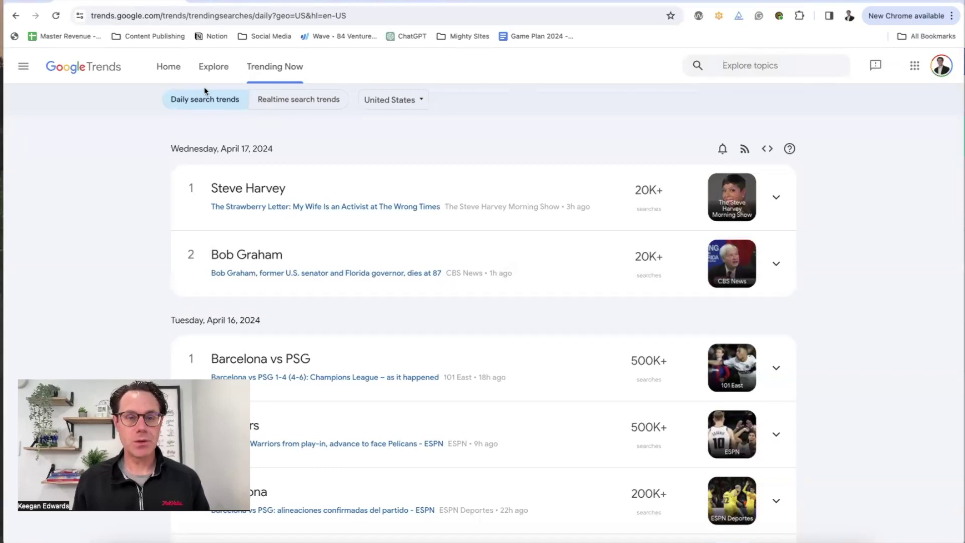
{"action": "scroll", "coordinate": [480, 226], "scroll_direction": "down", "scroll_amount": 10}
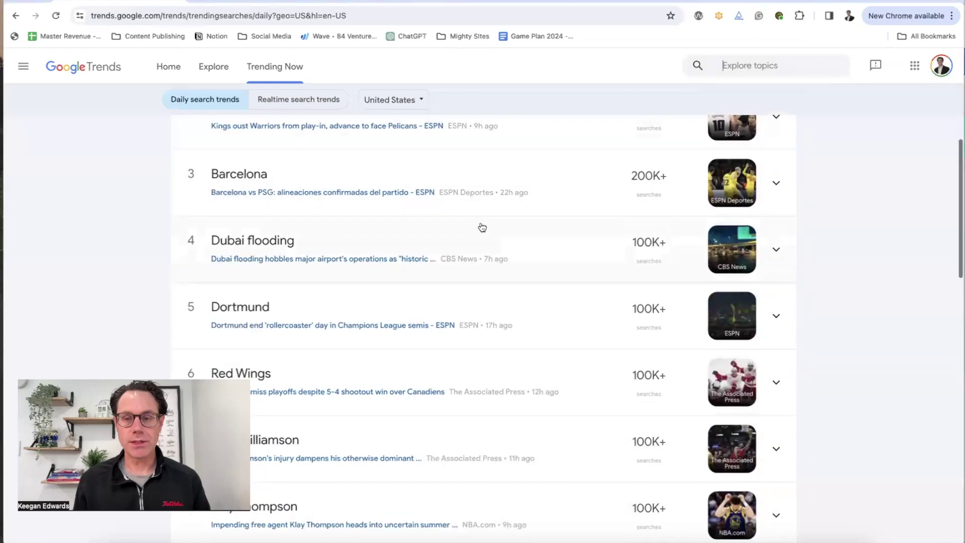
{"action": "scroll", "coordinate": [486, 229], "scroll_direction": "down", "scroll_amount": 4}
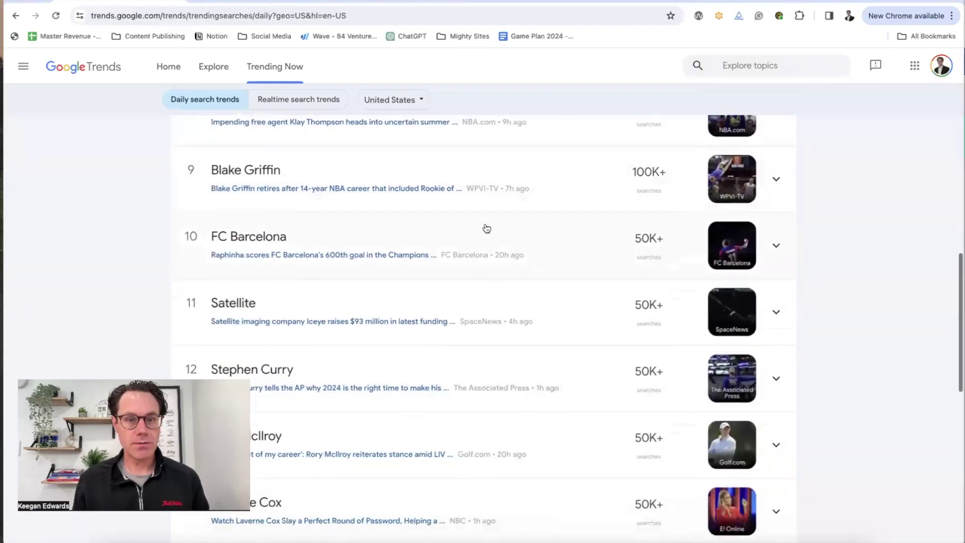
{"action": "scroll", "coordinate": [487, 228], "scroll_direction": "up", "scroll_amount": 1}
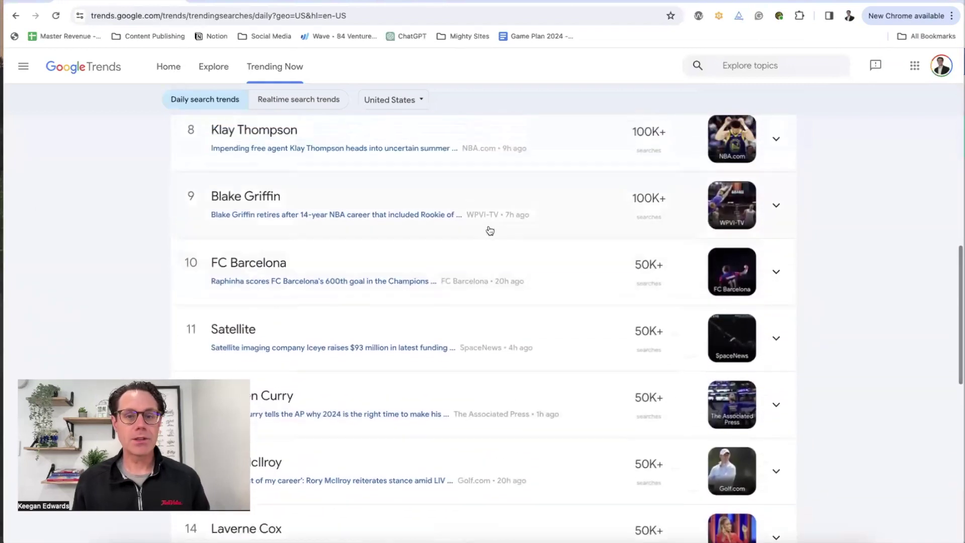
{"action": "scroll", "coordinate": [490, 228], "scroll_direction": "up", "scroll_amount": 12}
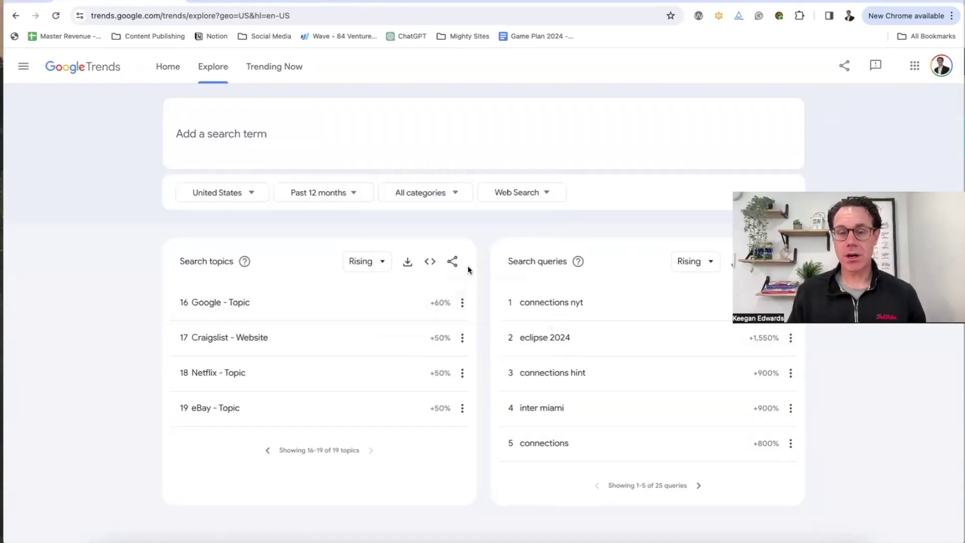
Filter Explore to the Home & Garden category and scroll to the rising search topics
{"action": "left_click", "coordinate": [446, 193]}
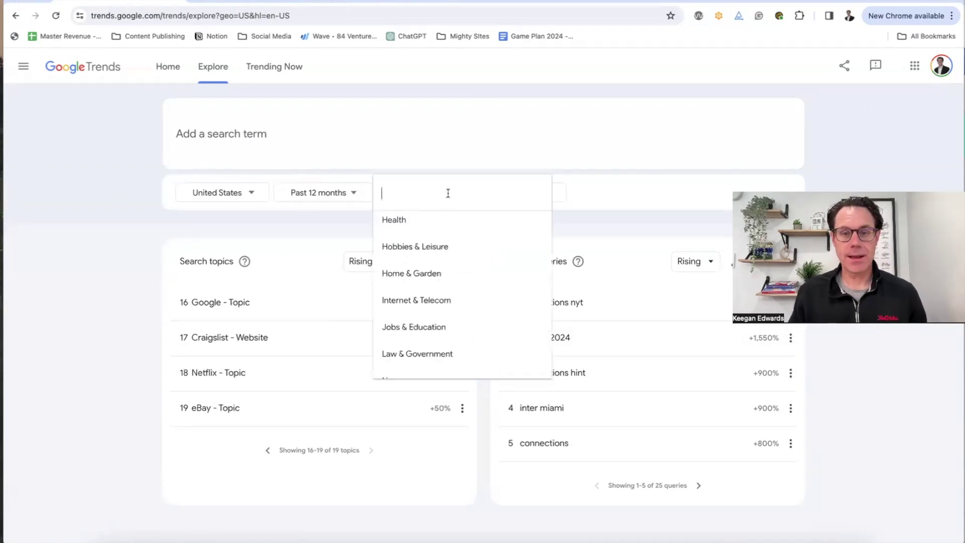
{"action": "left_click", "coordinate": [455, 278]}
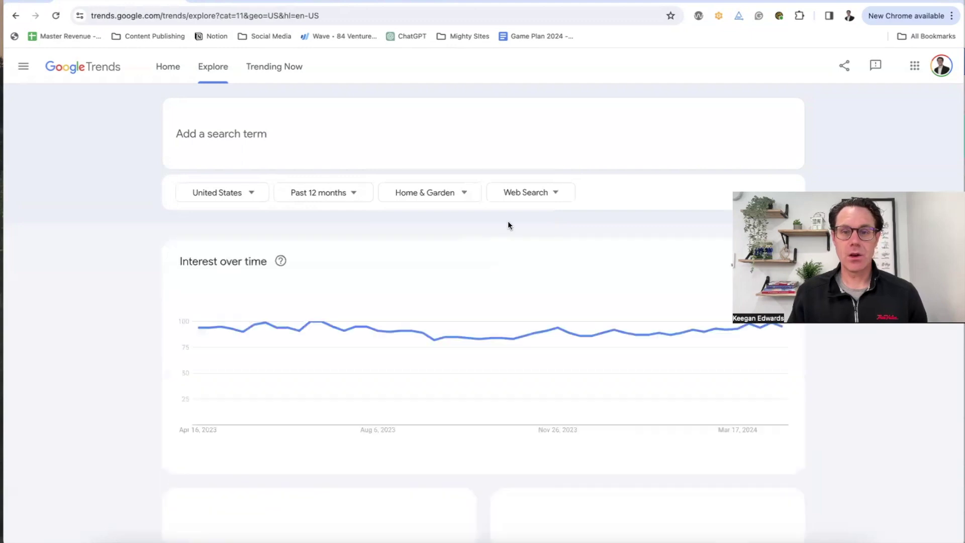
{"action": "scroll", "coordinate": [513, 307], "scroll_direction": "down", "scroll_amount": 5}
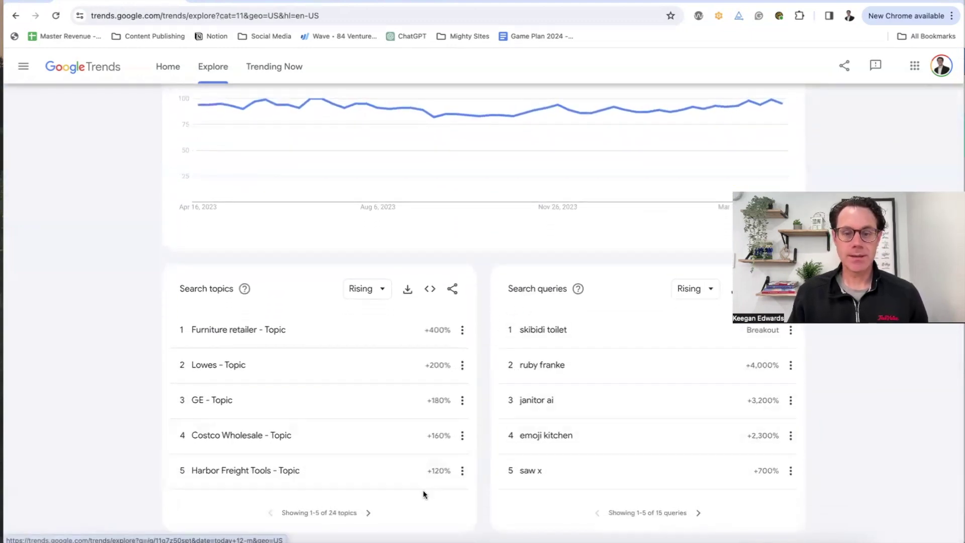
Page forward to Interior design and advance its related topics to entries 6–10
{"action": "left_click", "coordinate": [368, 513]}
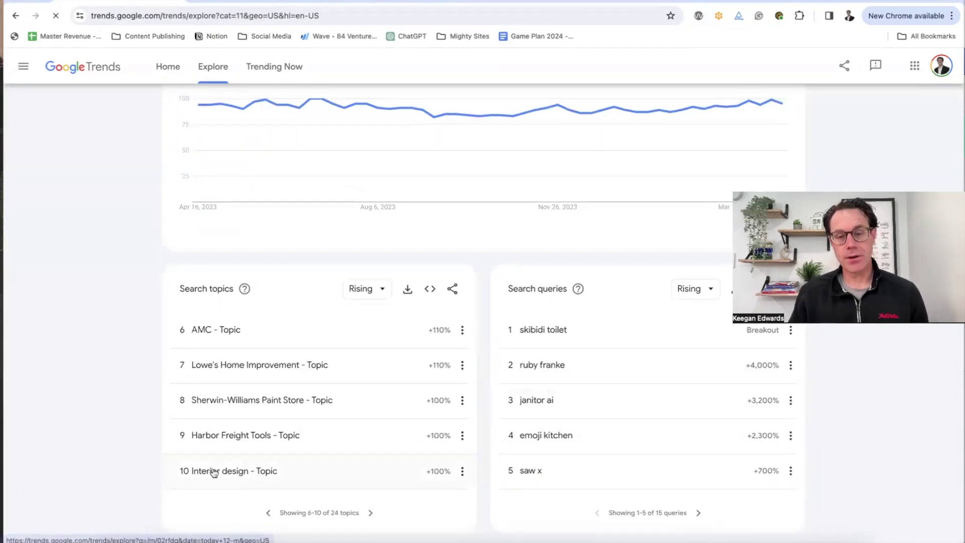
{"action": "scroll", "coordinate": [393, 432], "scroll_direction": "down", "scroll_amount": 1}
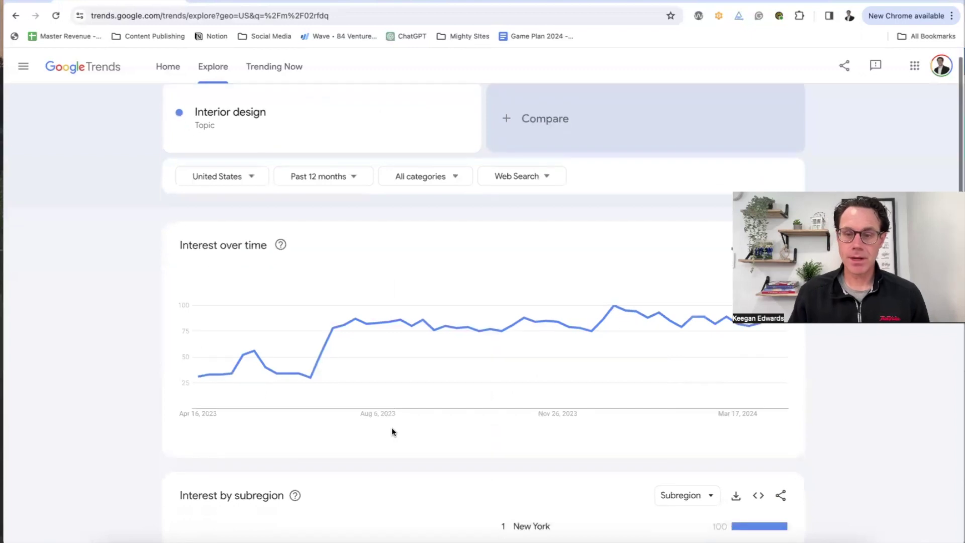
{"action": "scroll", "coordinate": [392, 431], "scroll_direction": "down", "scroll_amount": 1}
{"action": "scroll", "coordinate": [653, 393], "scroll_direction": "down", "scroll_amount": 5}
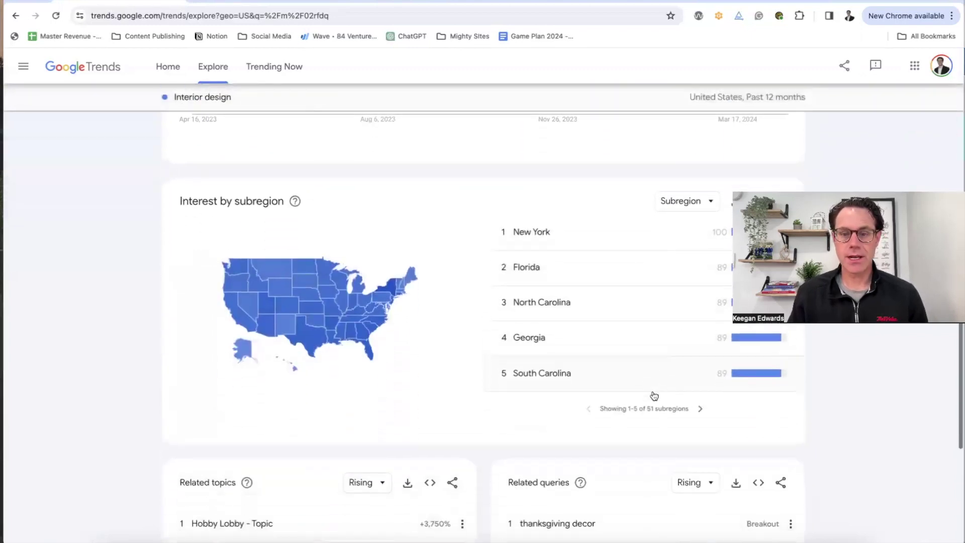
{"action": "scroll", "coordinate": [653, 395], "scroll_direction": "down", "scroll_amount": 4}
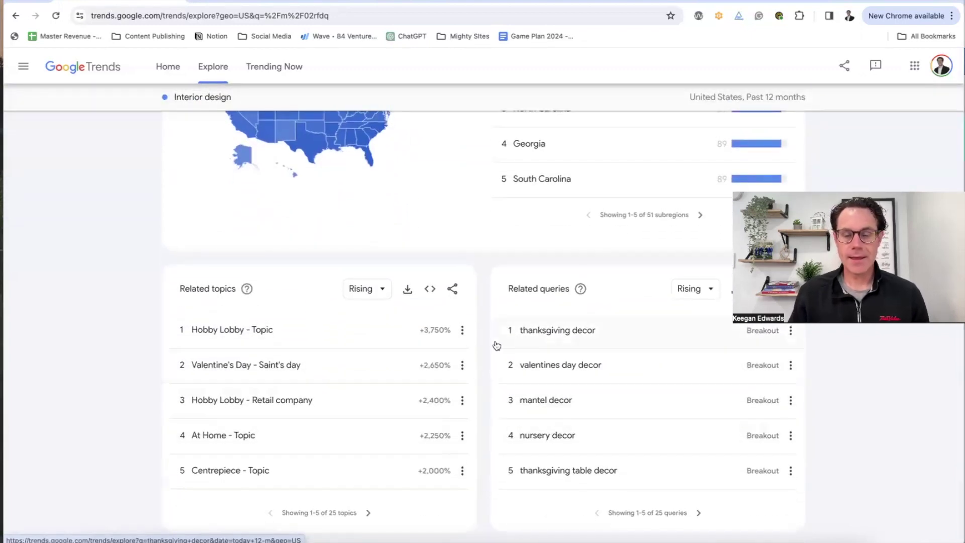
{"action": "scroll", "coordinate": [510, 387], "scroll_direction": "up", "scroll_amount": 1}
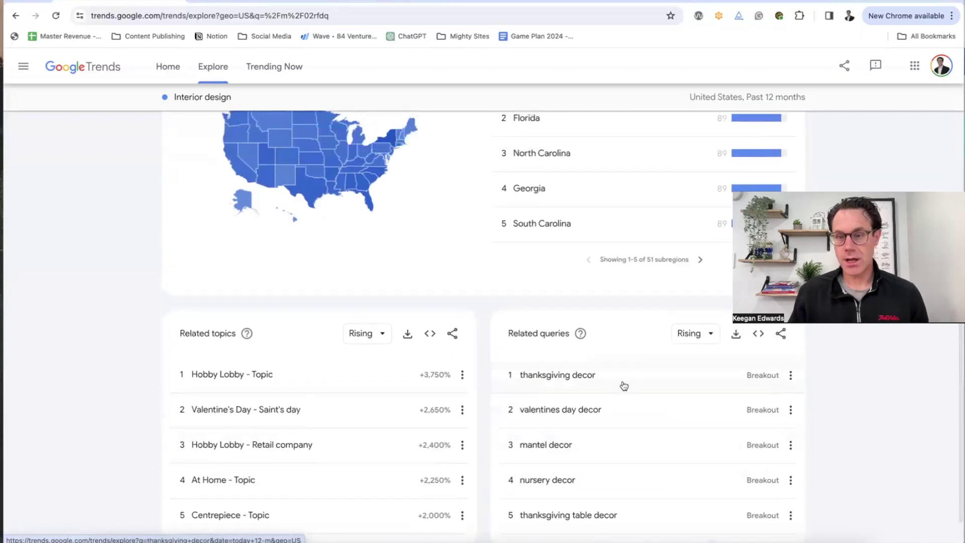
{"action": "scroll", "coordinate": [700, 401], "scroll_direction": "down", "scroll_amount": 1}
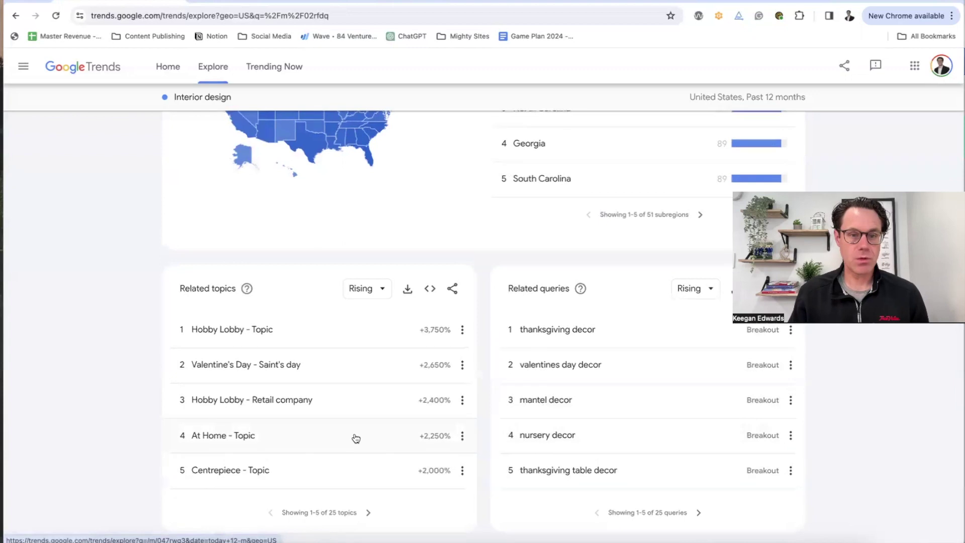
{"action": "scroll", "coordinate": [327, 407], "scroll_direction": "down", "scroll_amount": 1}
{"action": "scroll", "coordinate": [322, 372], "scroll_direction": "up", "scroll_amount": 1}
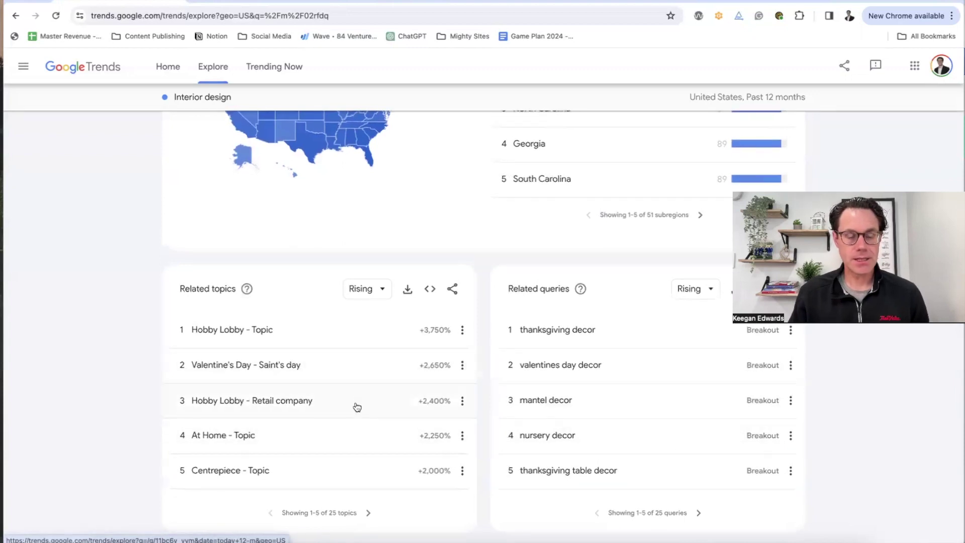
{"action": "left_click", "coordinate": [369, 513]}
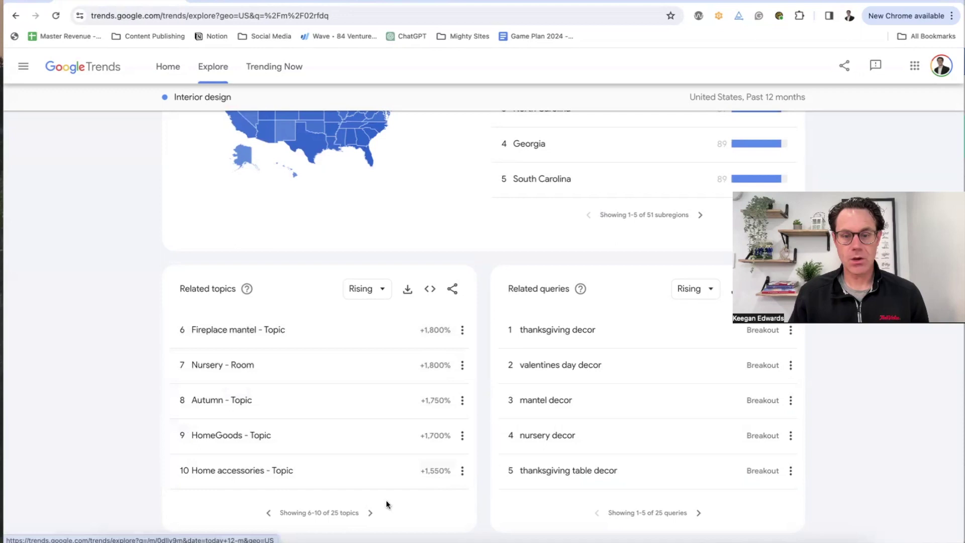
Advance related topics to 11–15, then open Wall Art and review its chart and related queries
{"action": "left_click", "coordinate": [373, 513]}
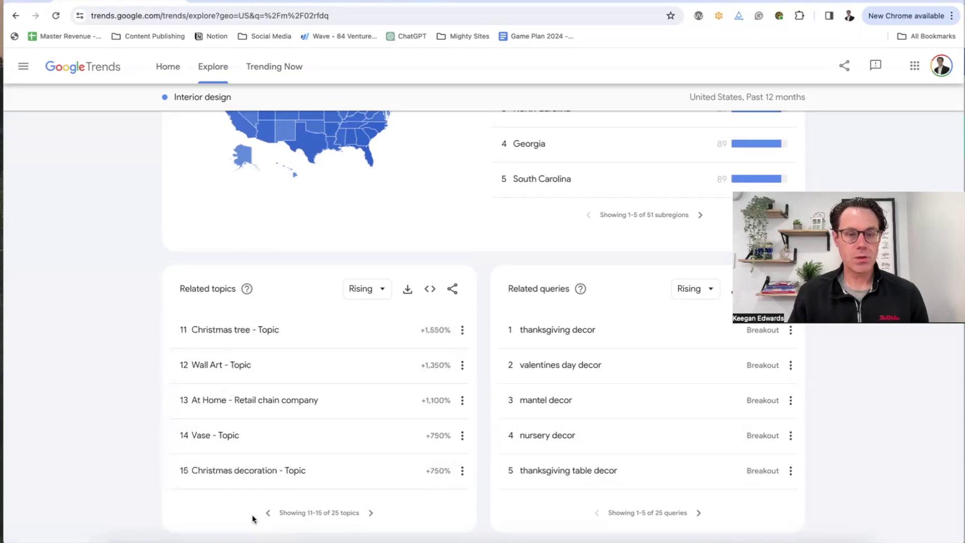
{"action": "left_click", "coordinate": [295, 376]}
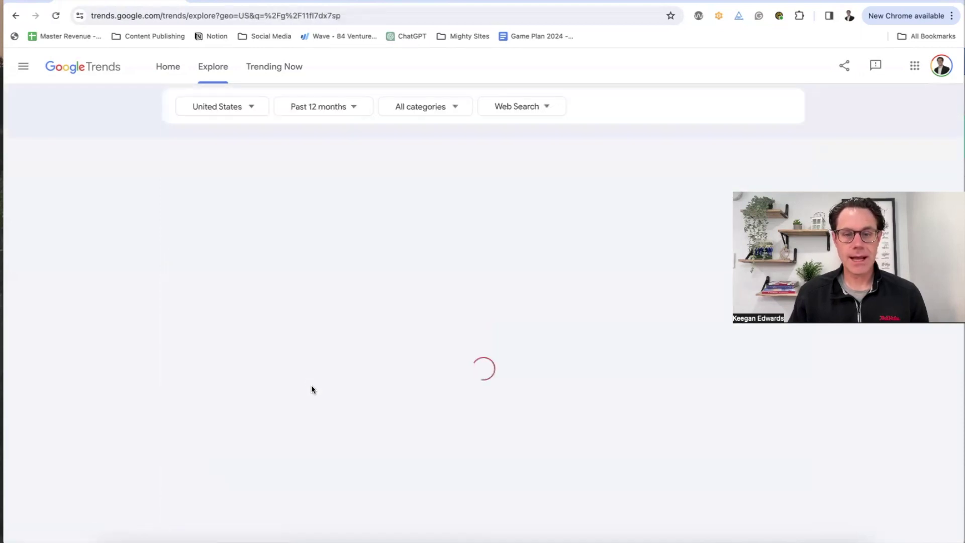
{"action": "scroll", "coordinate": [450, 396], "scroll_direction": "down", "scroll_amount": 2}
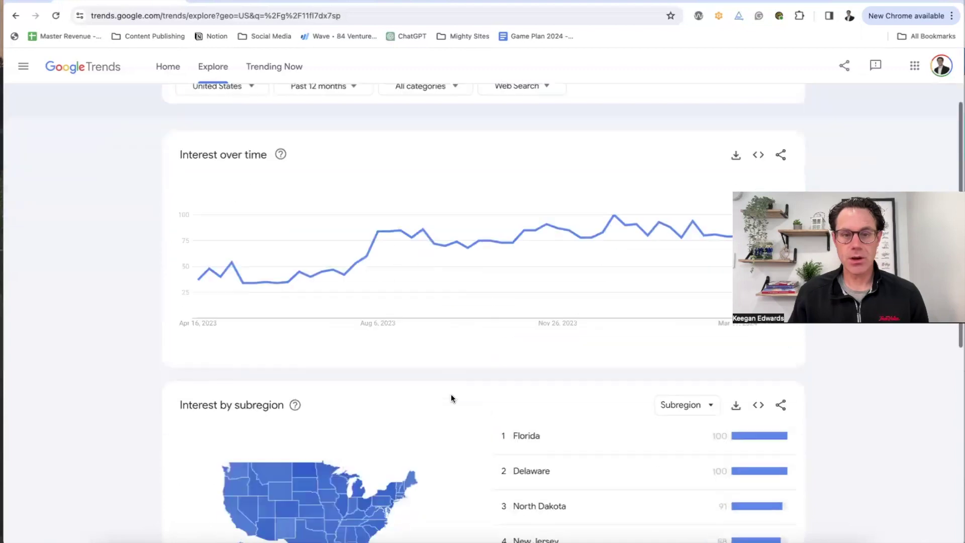
{"action": "scroll", "coordinate": [450, 397], "scroll_direction": "down", "scroll_amount": 8}
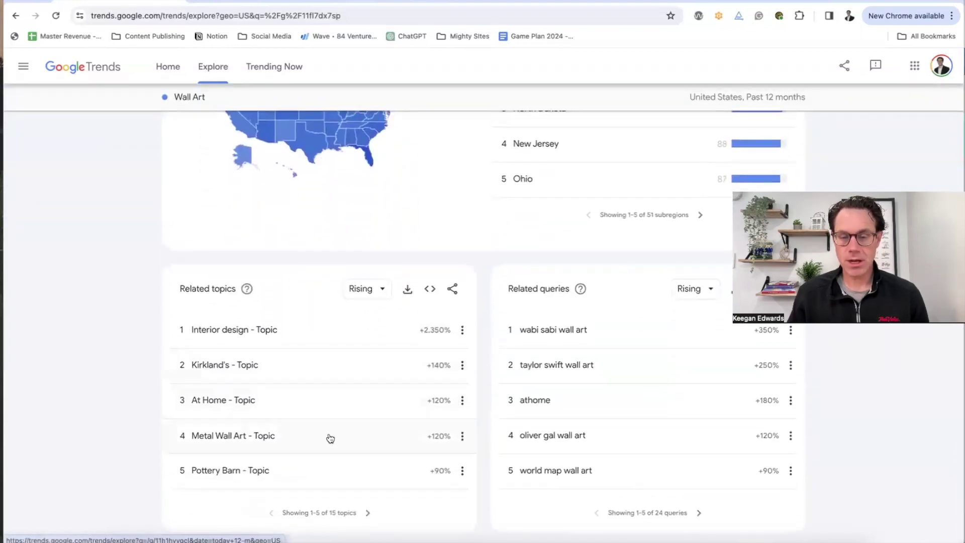
{"action": "scroll", "coordinate": [380, 456], "scroll_direction": "up", "scroll_amount": 10}
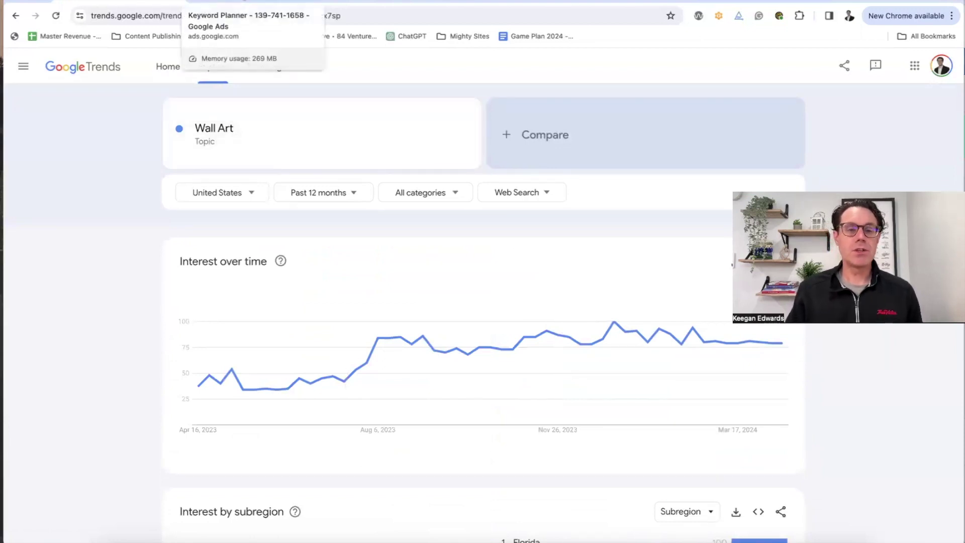
In Keyword Planner, get new keyword ideas for 'wall art'
{"action": "left_click", "coordinate": [242, 3]}
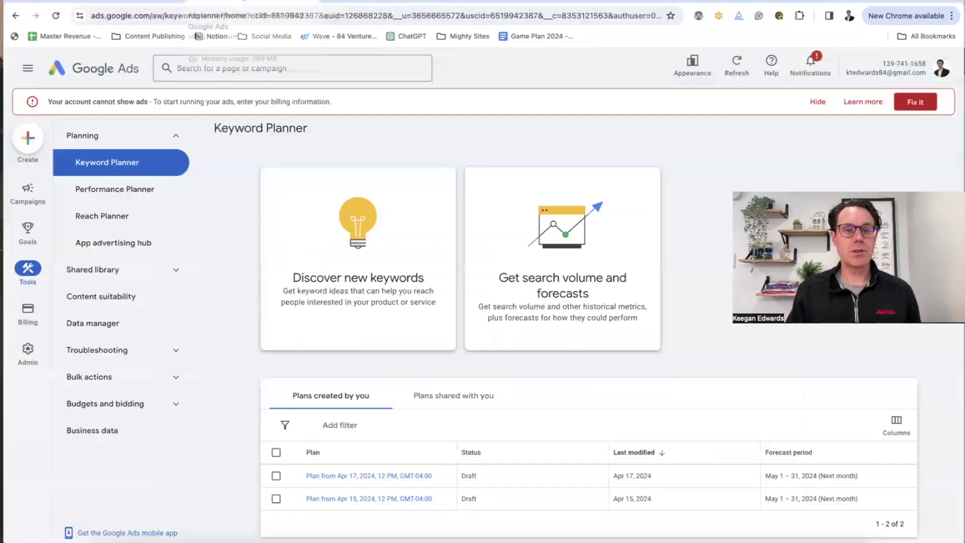
{"action": "left_click", "coordinate": [420, 302]}
{"action": "type", "text": "w"}
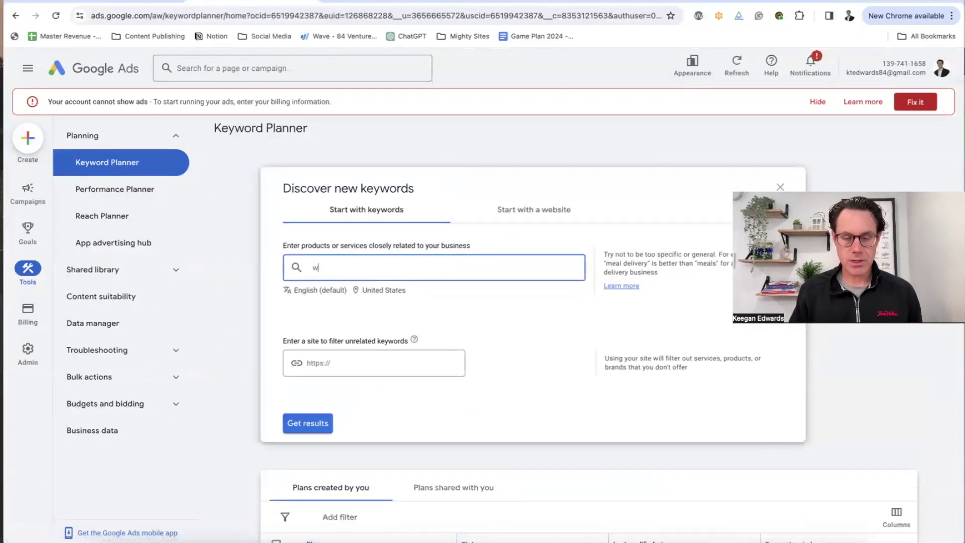
{"action": "type", "text": "all art"}
{"action": "key", "text": "Return"}
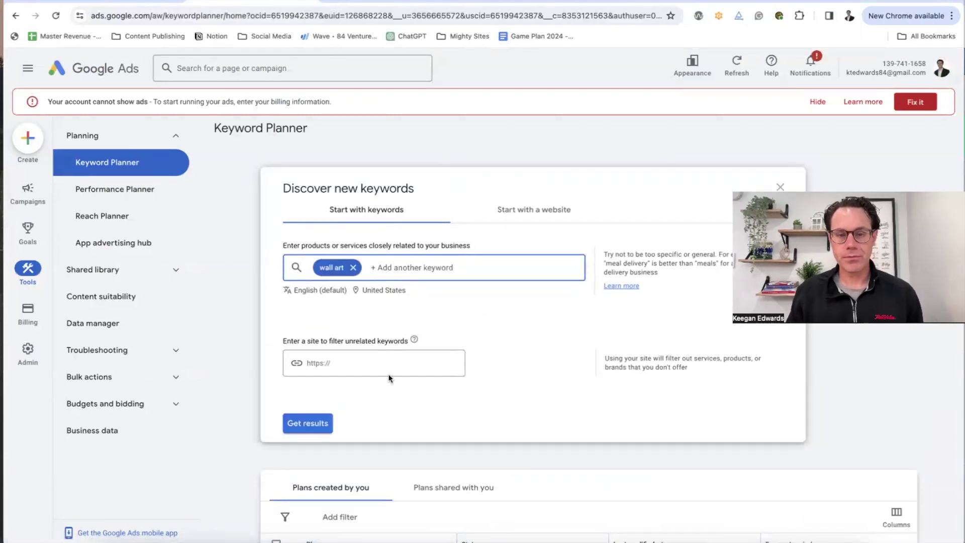
{"action": "left_click", "coordinate": [314, 422]}
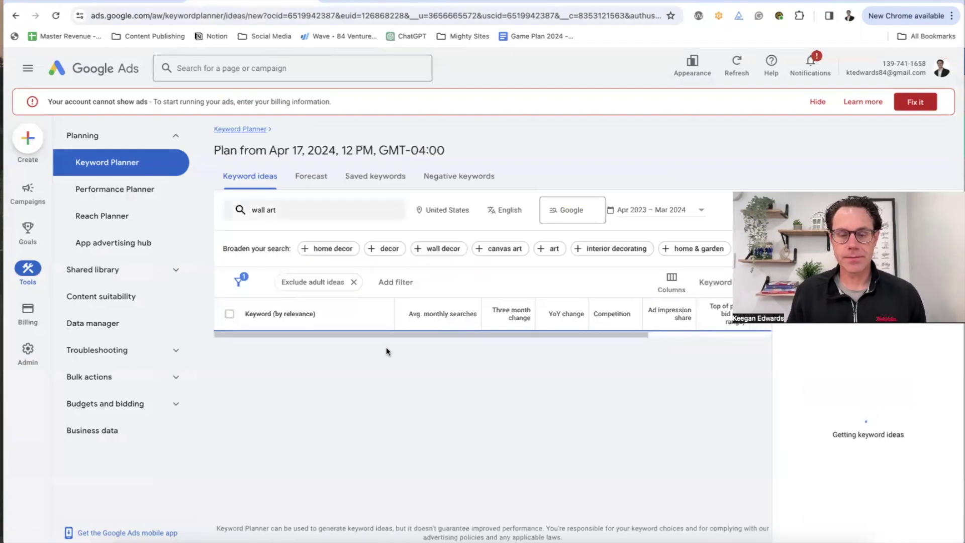
Sort the wall art keyword ideas by Avg. monthly searches and review them
{"action": "scroll", "coordinate": [386, 350], "scroll_direction": "down", "scroll_amount": 3}
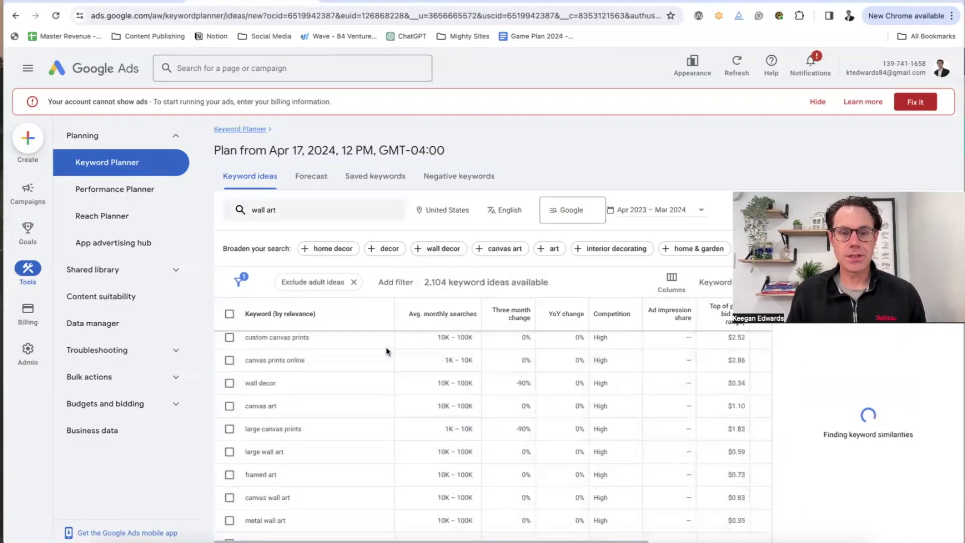
{"action": "scroll", "coordinate": [391, 412], "scroll_direction": "down", "scroll_amount": 1}
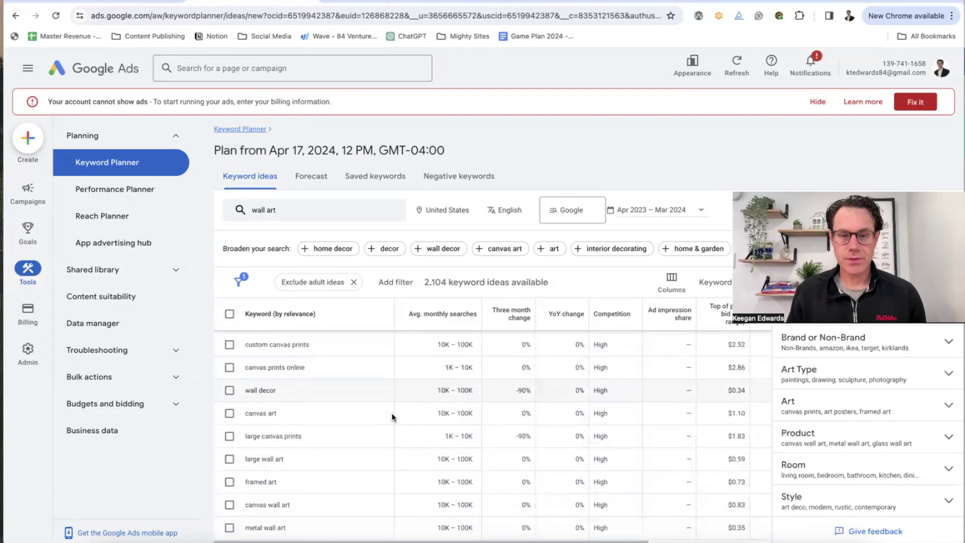
{"action": "left_click", "coordinate": [443, 314]}
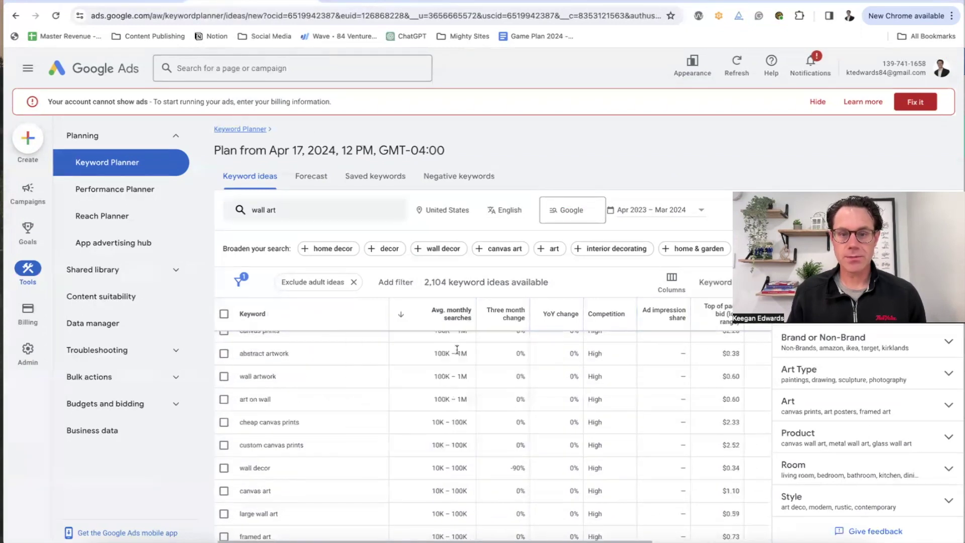
{"action": "scroll", "coordinate": [472, 393], "scroll_direction": "up", "scroll_amount": 2}
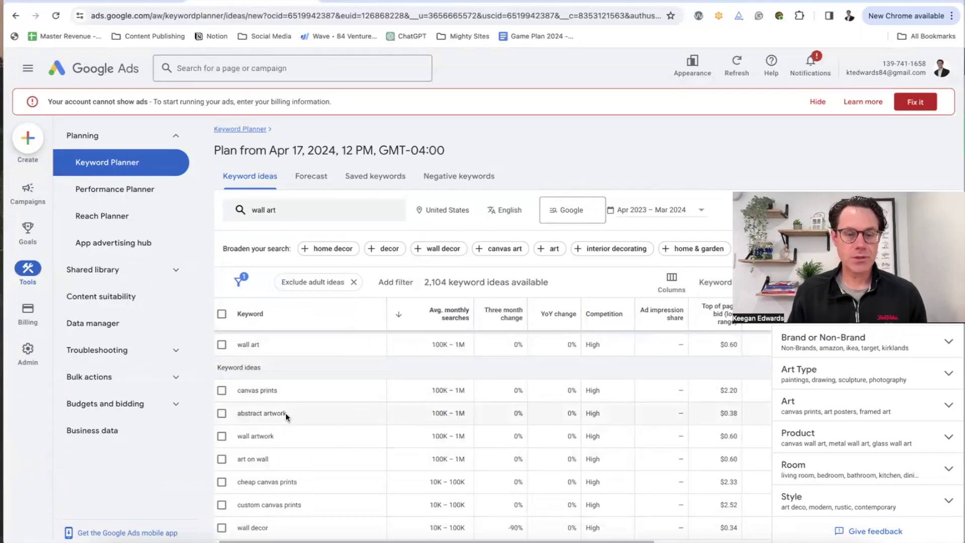
{"action": "scroll", "coordinate": [300, 425], "scroll_direction": "down", "scroll_amount": 3}
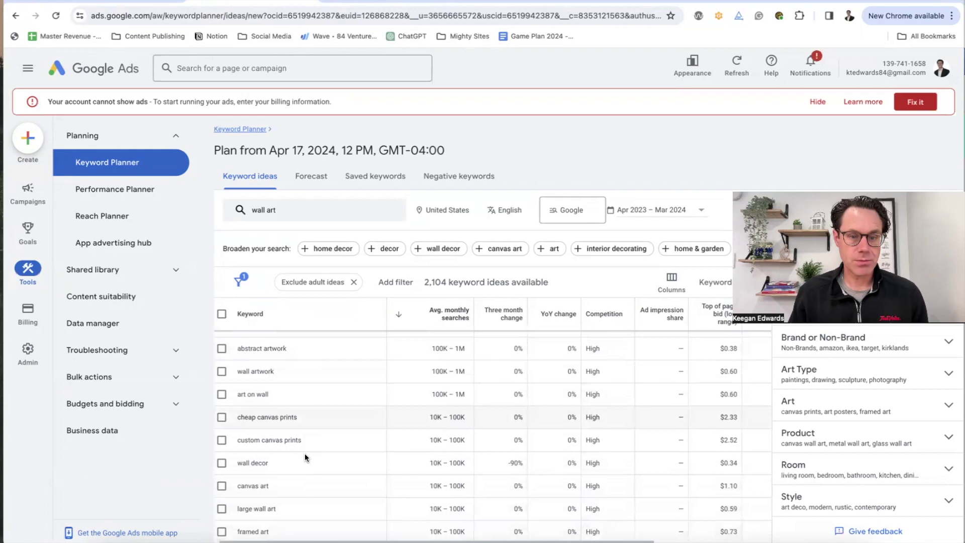
{"action": "scroll", "coordinate": [277, 460], "scroll_direction": "down", "scroll_amount": 3}
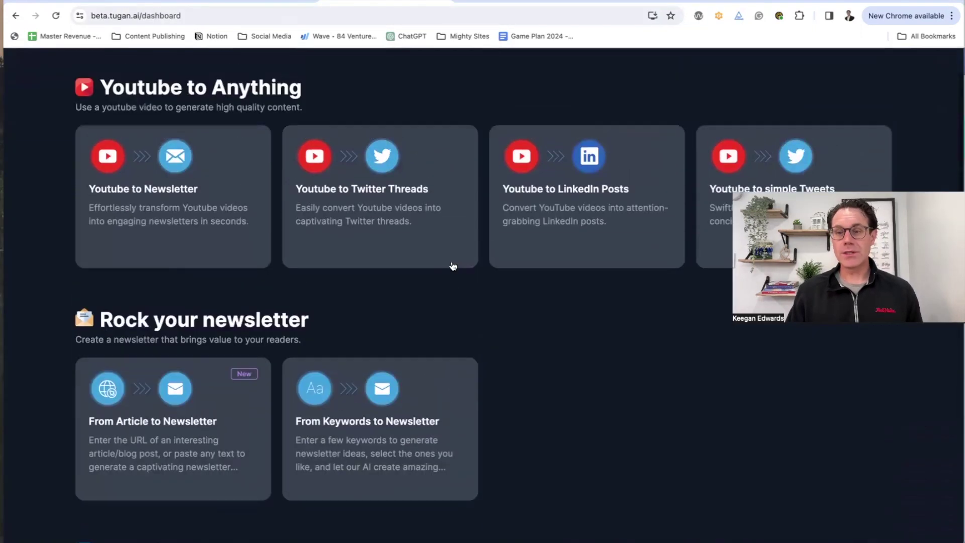
{"action": "scroll", "coordinate": [412, 342], "scroll_direction": "up", "scroll_amount": 2}
Start a From Keywords to Newsletter project with the topic 'wall decor and wall art'
{"action": "scroll", "coordinate": [404, 355], "scroll_direction": "down", "scroll_amount": 3}
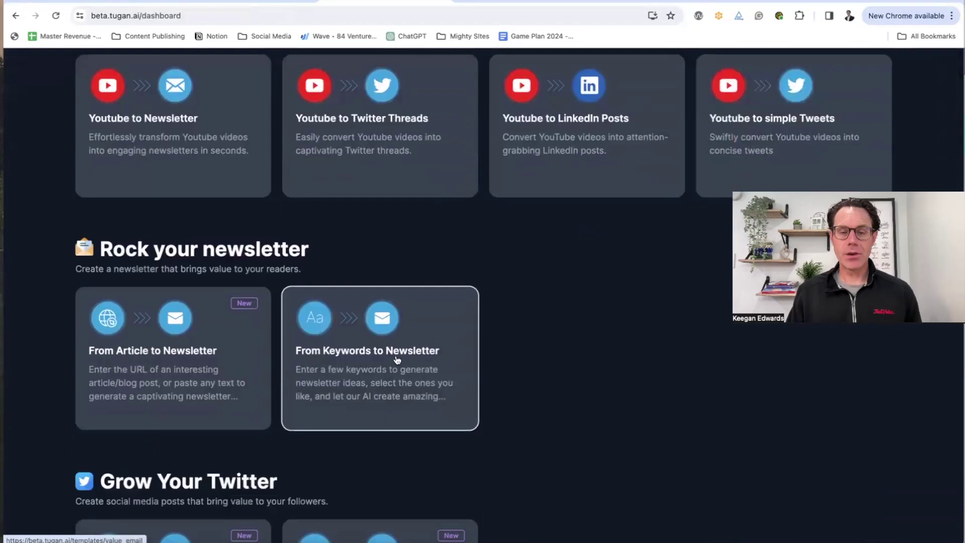
{"action": "left_click", "coordinate": [397, 360]}
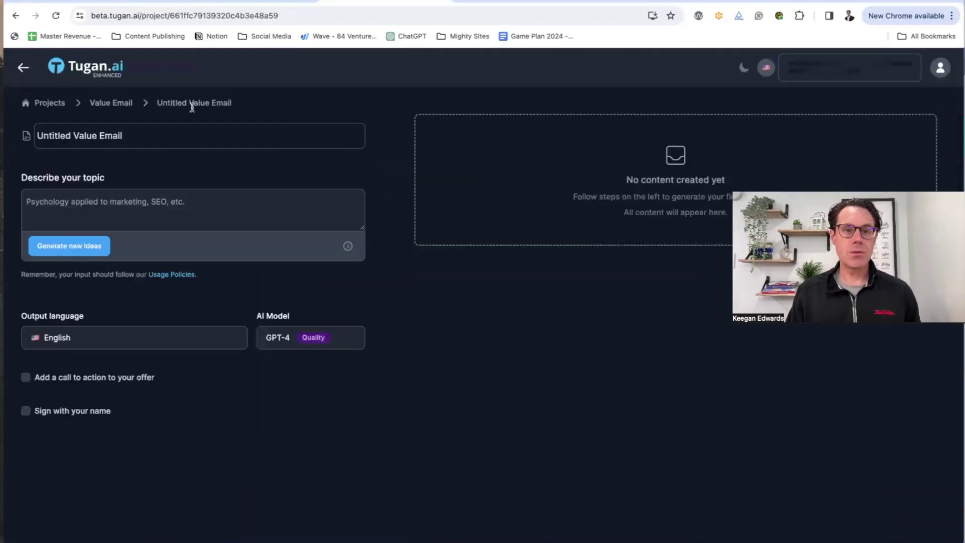
{"action": "left_click", "coordinate": [344, 4]}
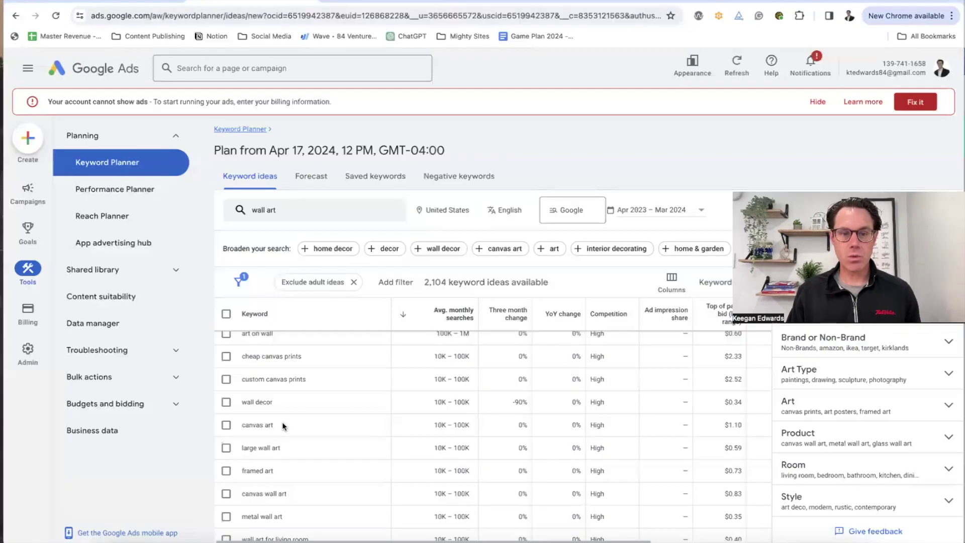
{"action": "left_click", "coordinate": [316, 5]}
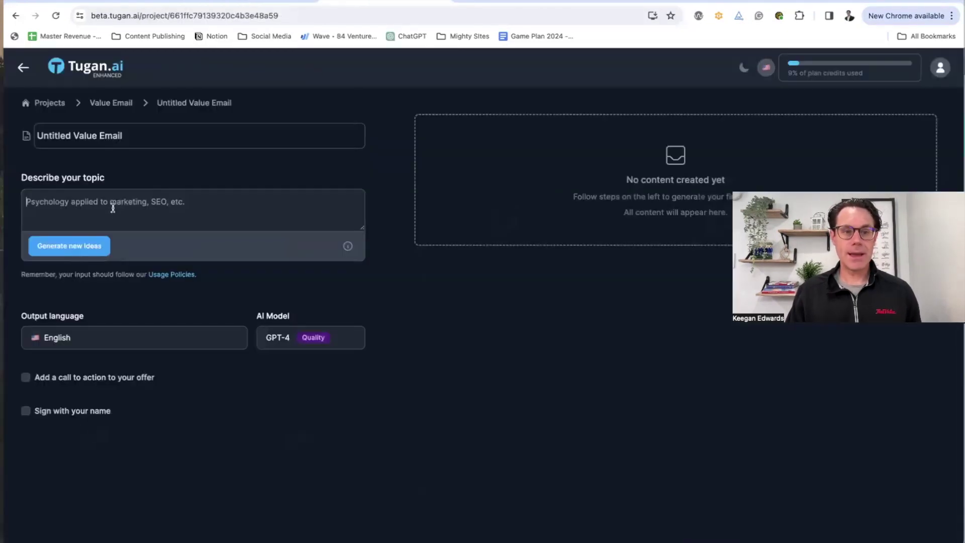
{"action": "type", "text": "wall decor and wall art"}
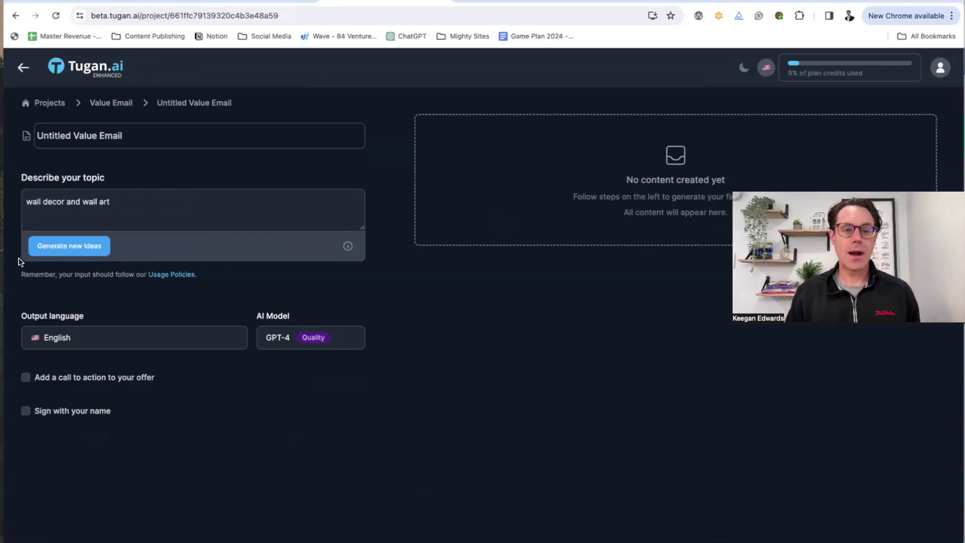
Generate content ideas for wall decor and wall art and scroll through the 29 suggestions
{"action": "left_click", "coordinate": [87, 253]}
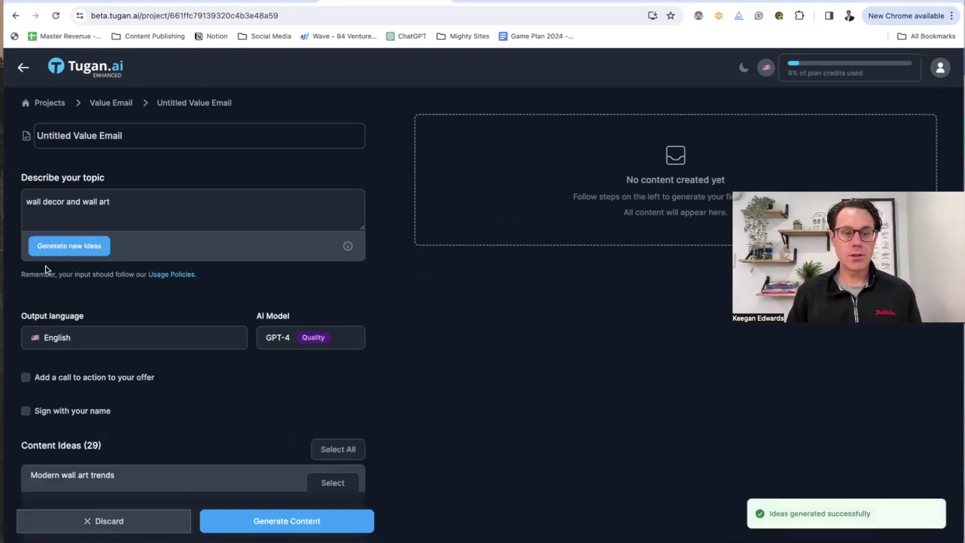
{"action": "scroll", "coordinate": [232, 225], "scroll_direction": "down", "scroll_amount": 5}
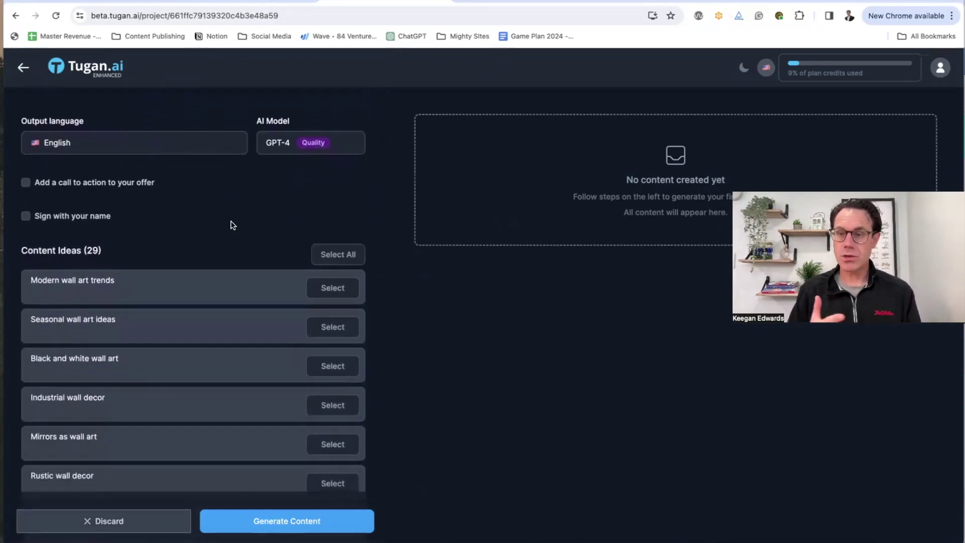
{"action": "scroll", "coordinate": [231, 225], "scroll_direction": "down", "scroll_amount": 2}
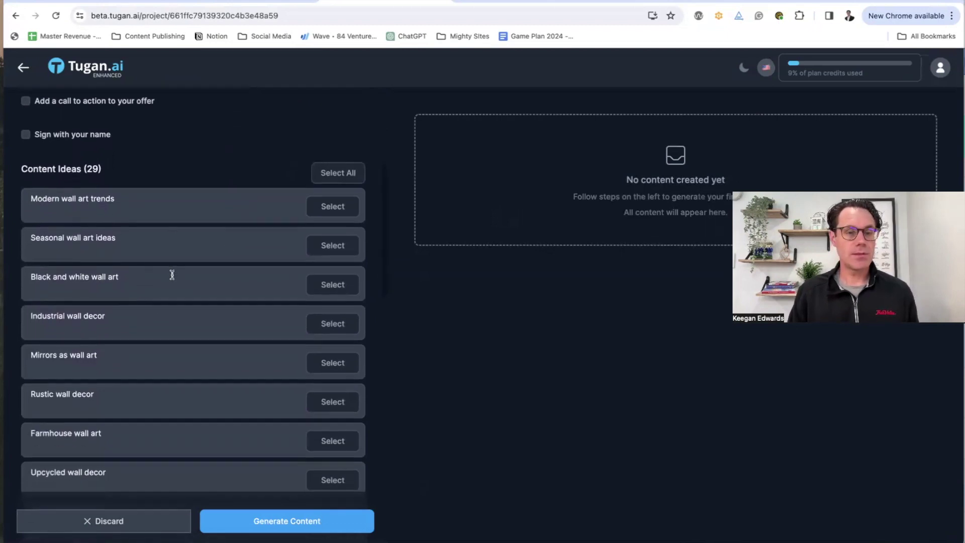
{"action": "scroll", "coordinate": [172, 275], "scroll_direction": "down", "scroll_amount": 4}
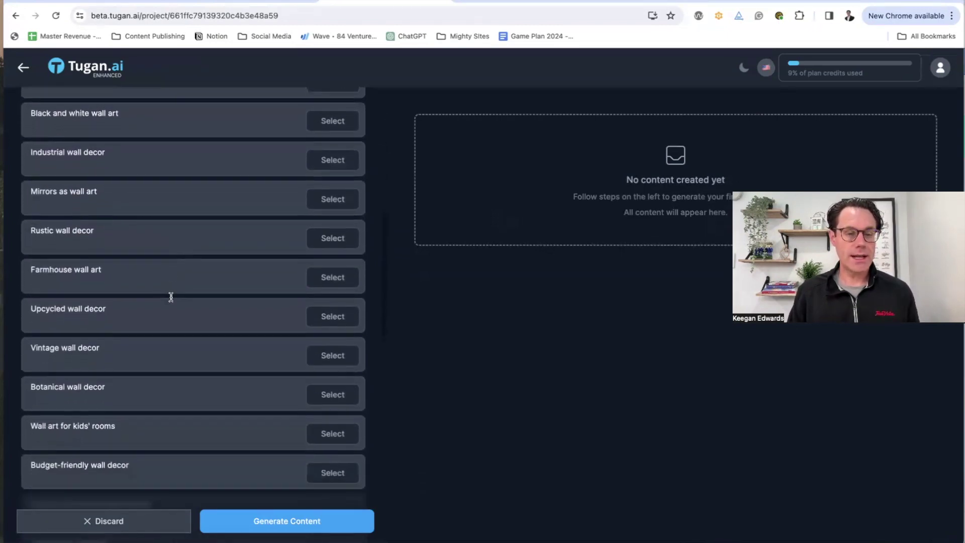
{"action": "scroll", "coordinate": [172, 287], "scroll_direction": "down", "scroll_amount": 5}
{"action": "scroll", "coordinate": [172, 297], "scroll_direction": "down", "scroll_amount": 1}
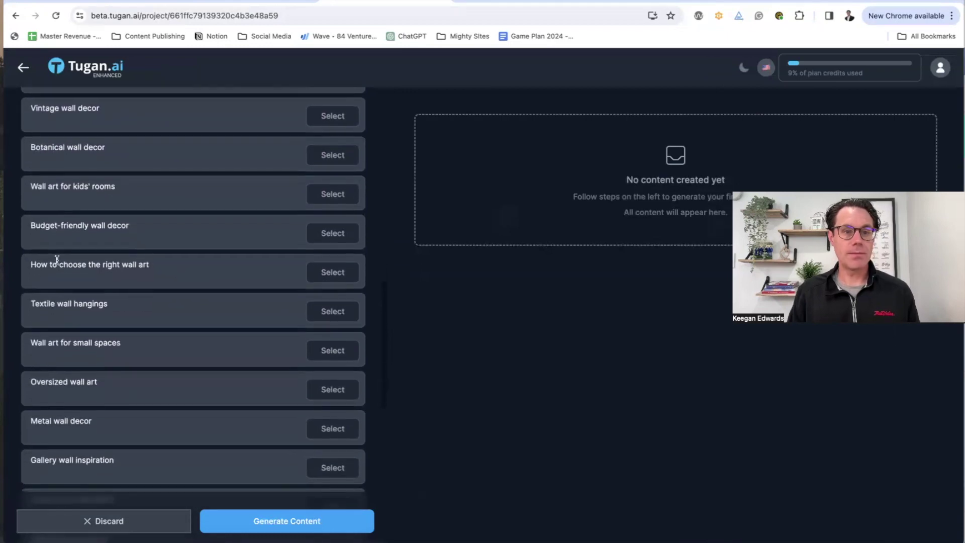
Select the 'How to choose the right wall art' idea and generate its email content
{"action": "left_click", "coordinate": [328, 271]}
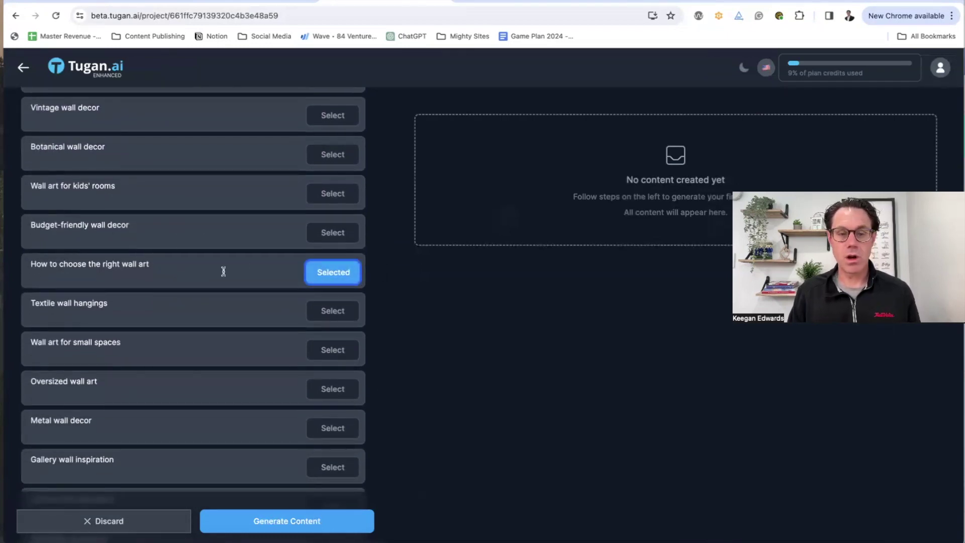
{"action": "left_click", "coordinate": [296, 508]}
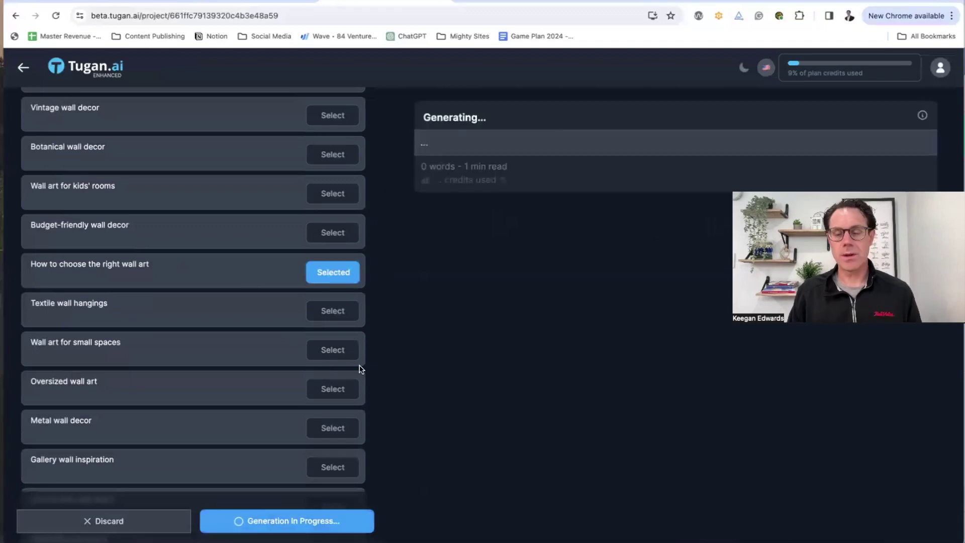
{"action": "scroll", "coordinate": [360, 369], "scroll_direction": "up", "scroll_amount": 3}
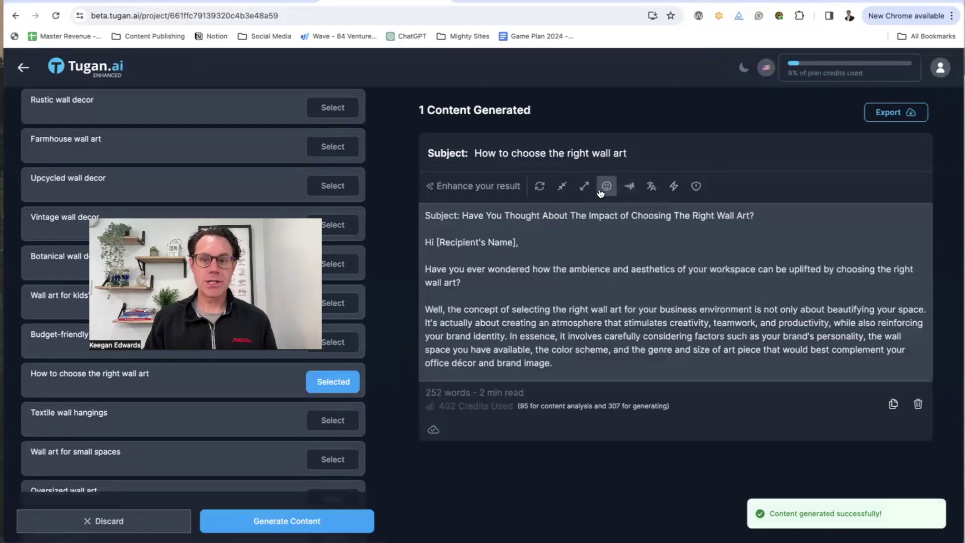
View the Personalities tones, then Shorten the generated wall art email
{"action": "left_click", "coordinate": [629, 189]}
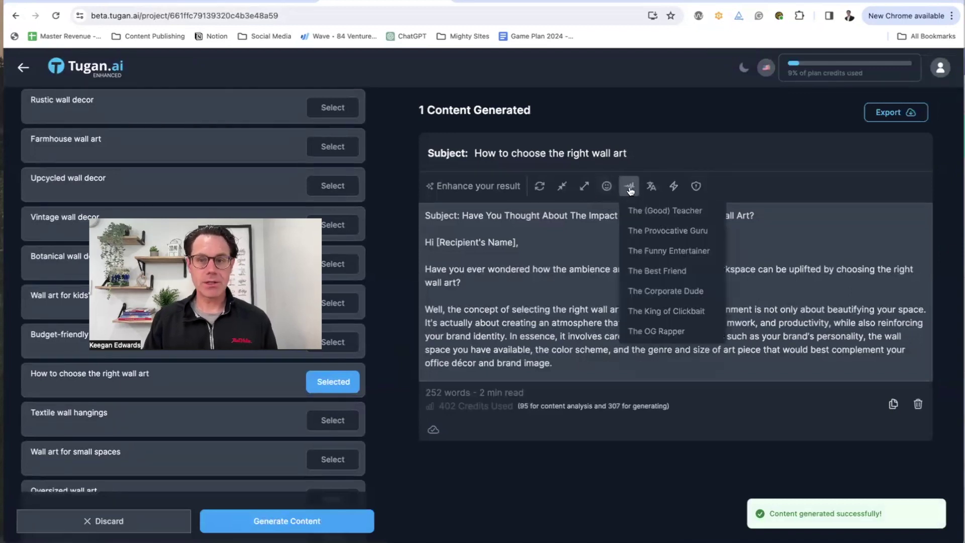
{"action": "left_click", "coordinate": [564, 191]}
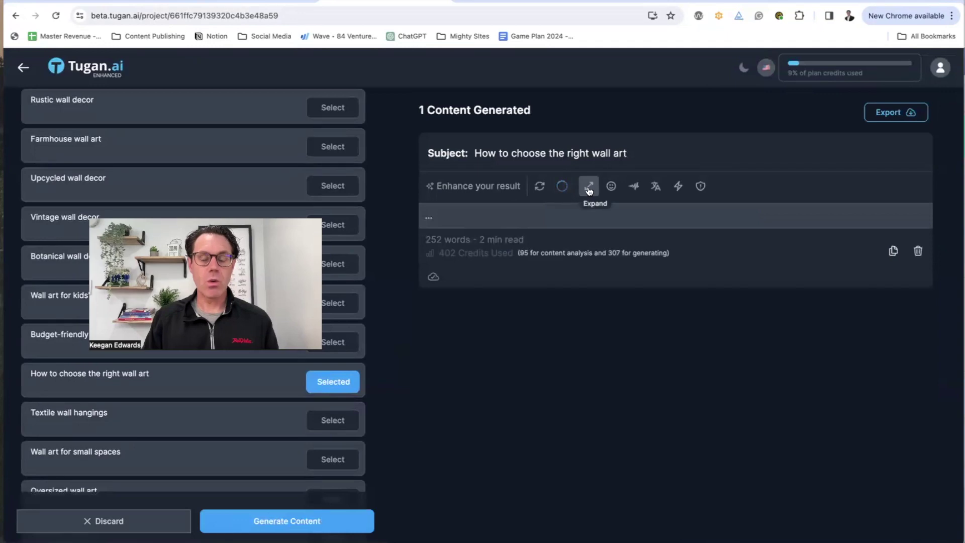